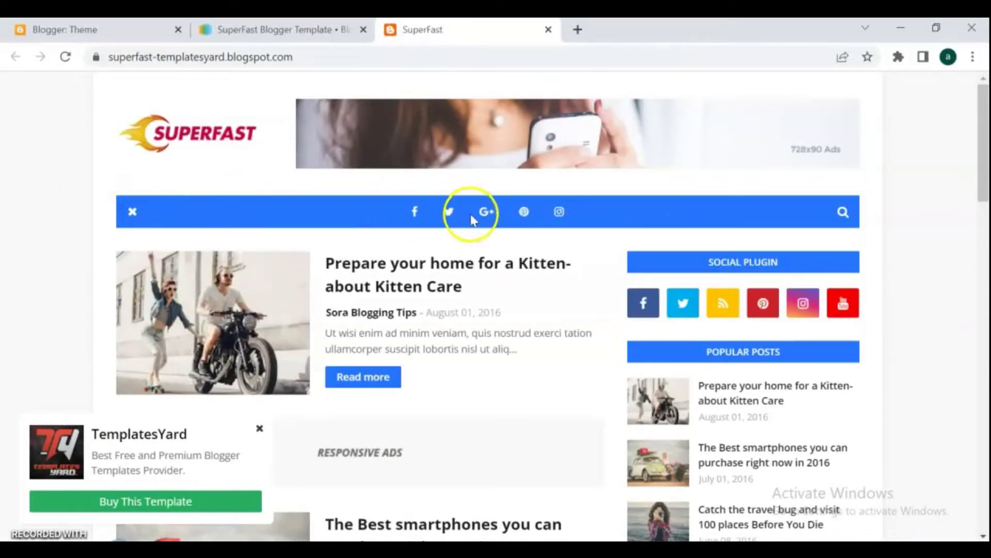
Restore the demo's nav menu links and highlight the footer's 'Crafted with ♥ by Blogspot' credit
left_click(133, 213)
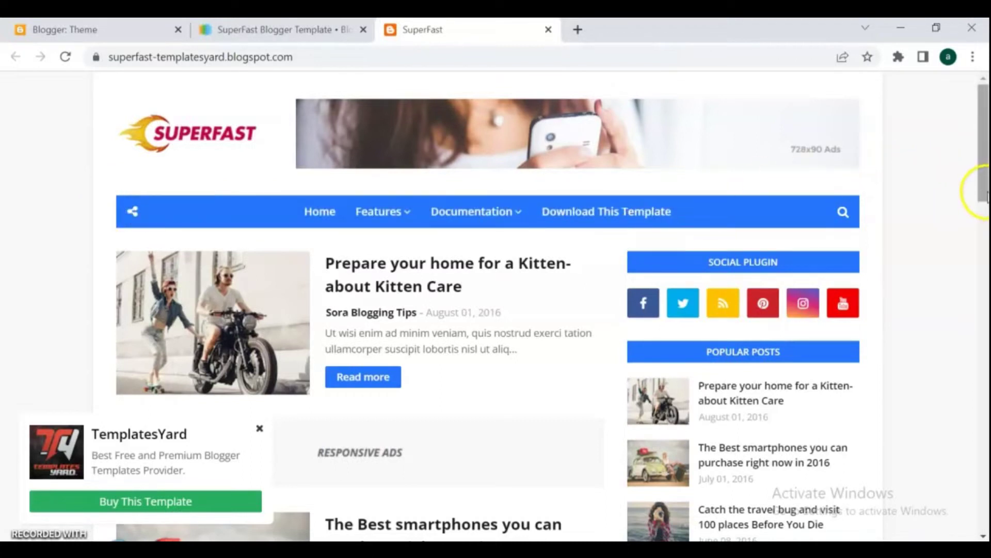
left_click_drag(983, 194, 984, 534)
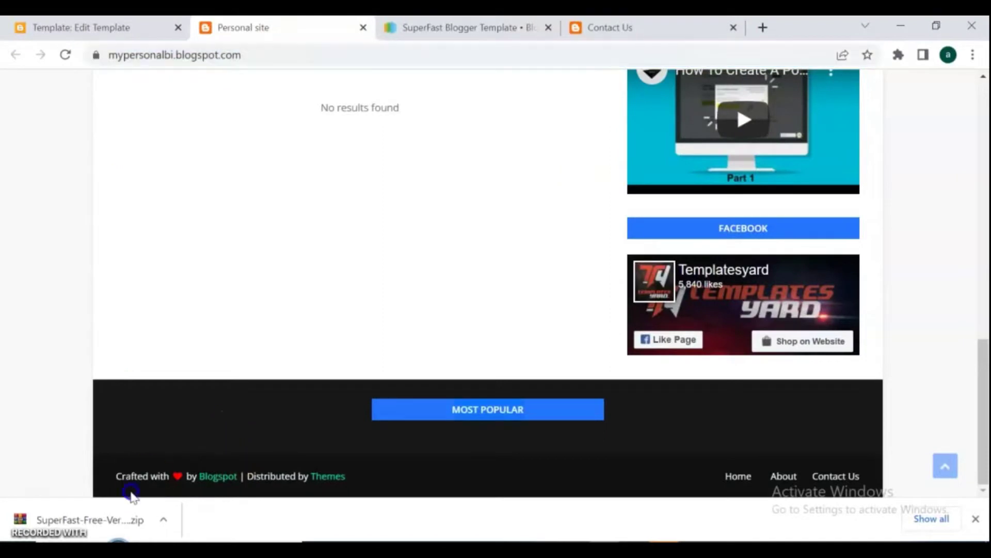
mouse_move(133, 493)
left_mouse_down()
mouse_move(194, 494)
mouse_move(250, 472)
mouse_move(345, 475)
left_mouse_up()
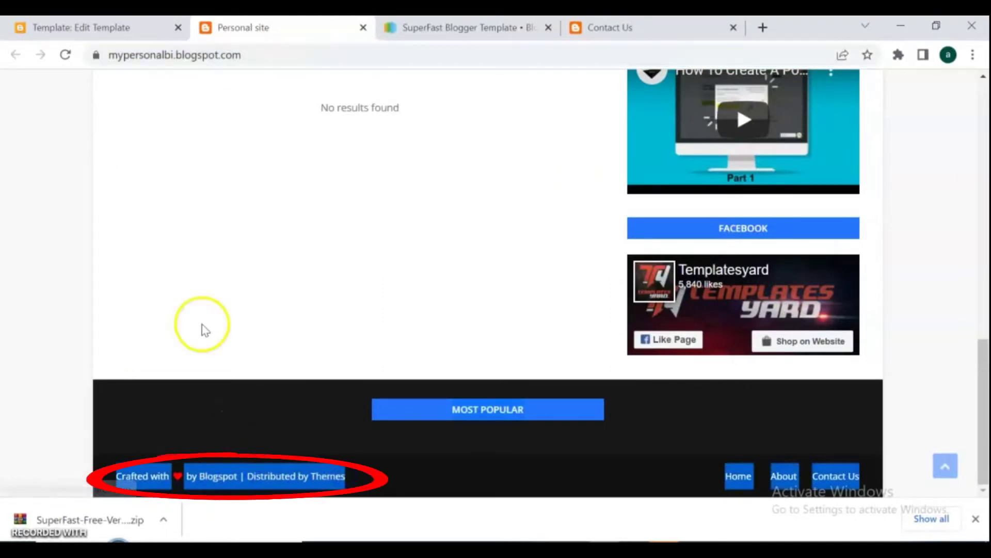
Reload the blog to check the COPYRIGHT 2022 footer, then open Gooyaabi Templates from Google results
left_click(65, 55)
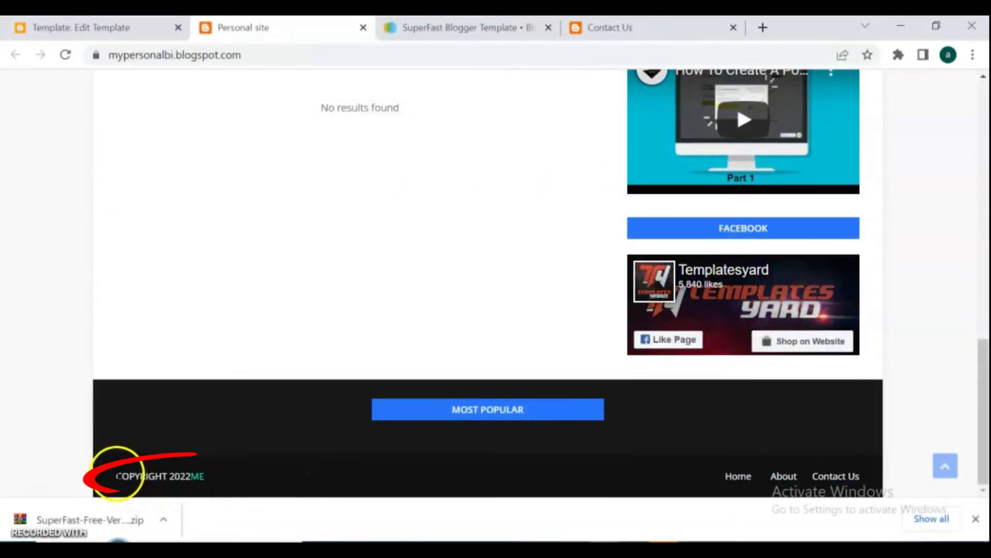
left_click_drag(117, 475, 228, 489)
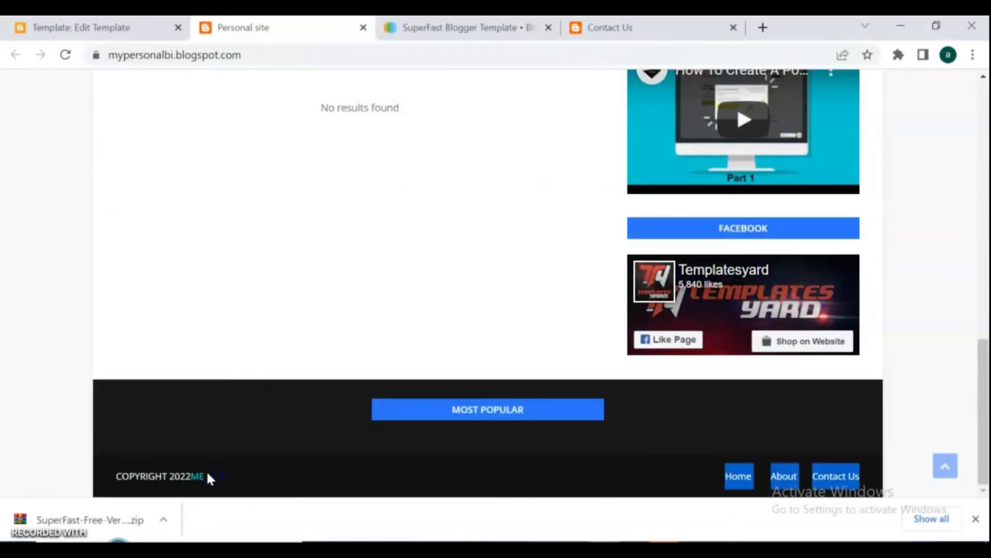
left_click(283, 472)
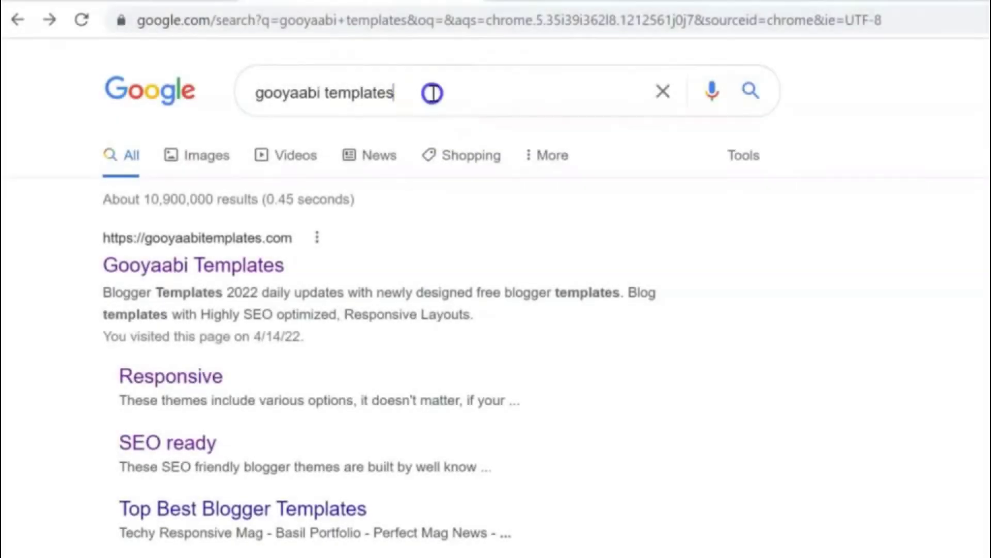
left_click_drag(434, 93, 230, 131)
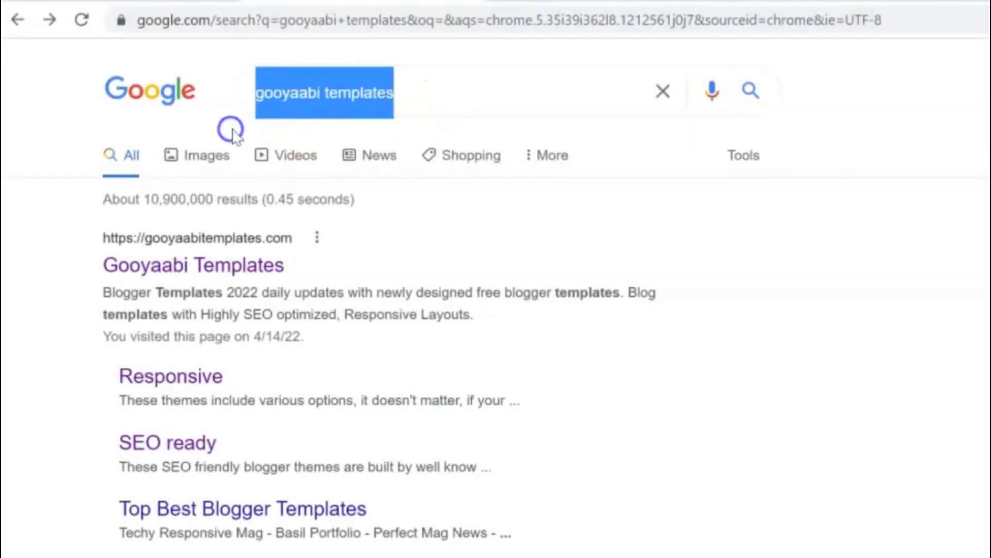
left_click(204, 266)
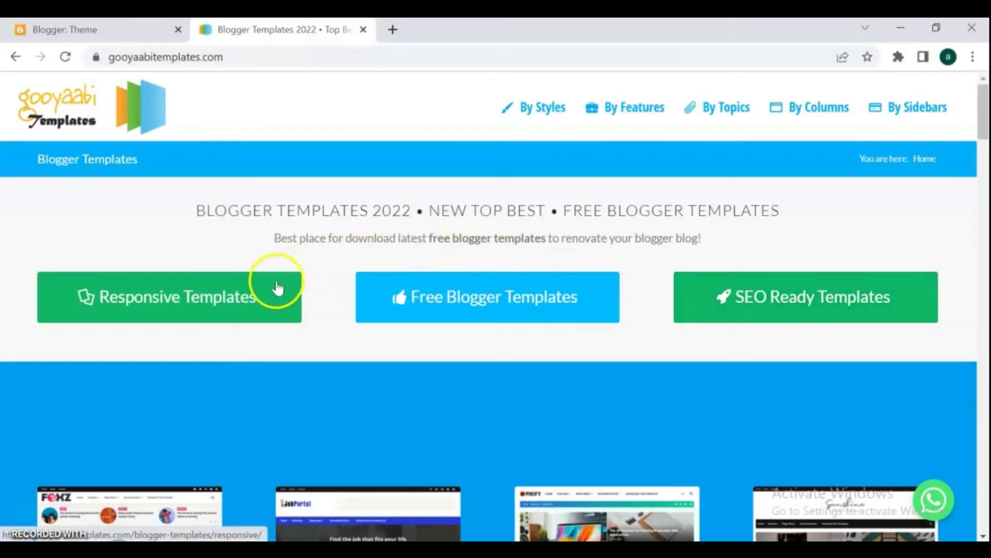
Go to Responsive Templates, By Topics, Business, page 2, and open the SuperFast template
left_click(235, 298)
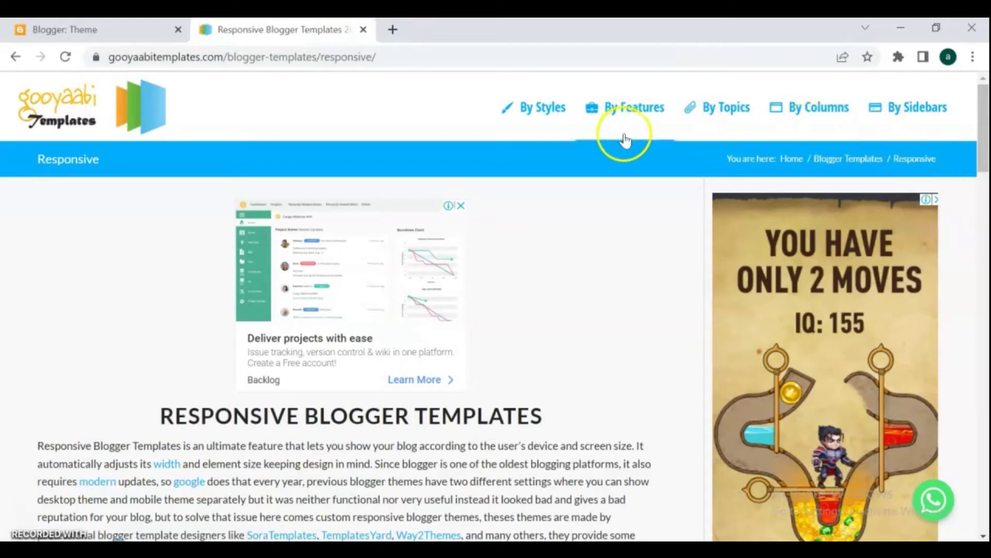
left_click(732, 114)
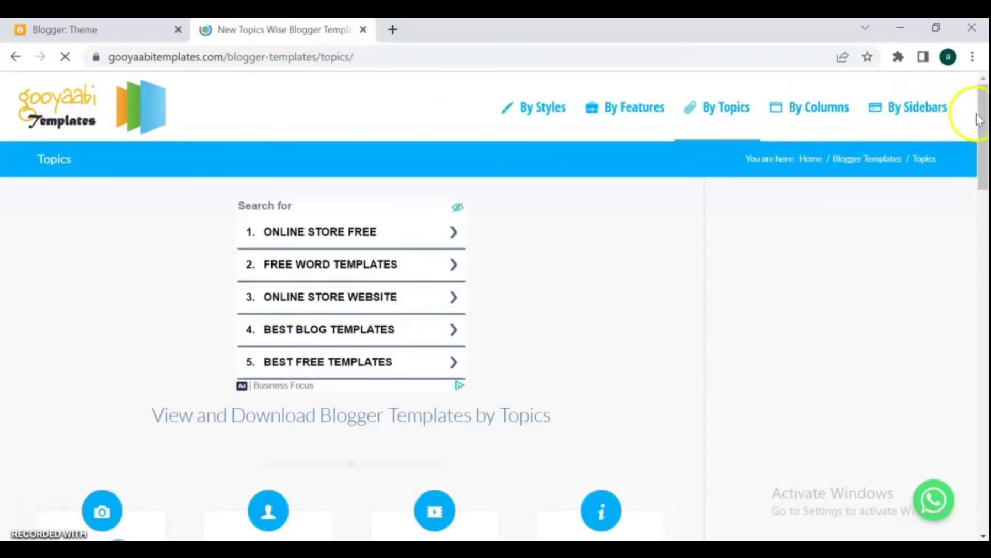
left_click_drag(981, 118, 923, 279)
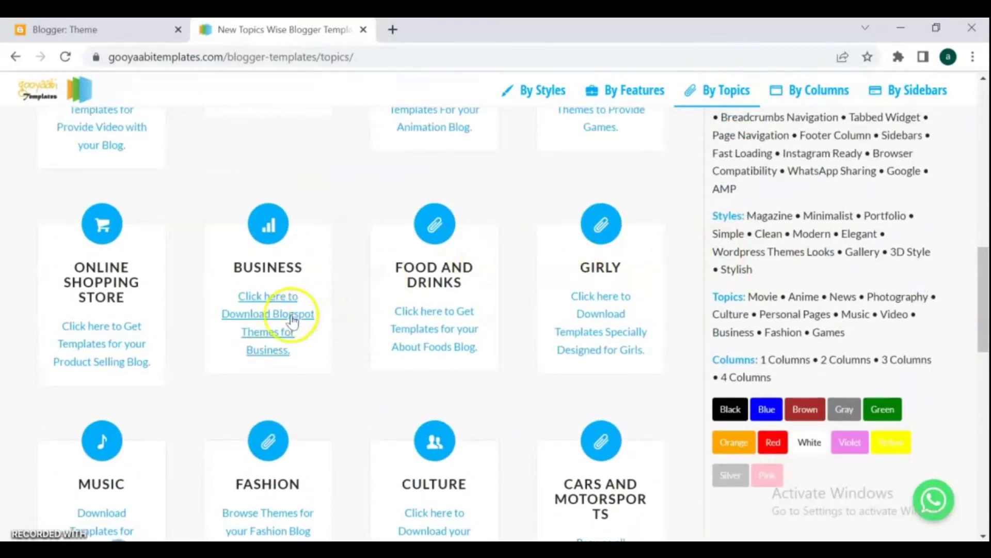
left_click(268, 319)
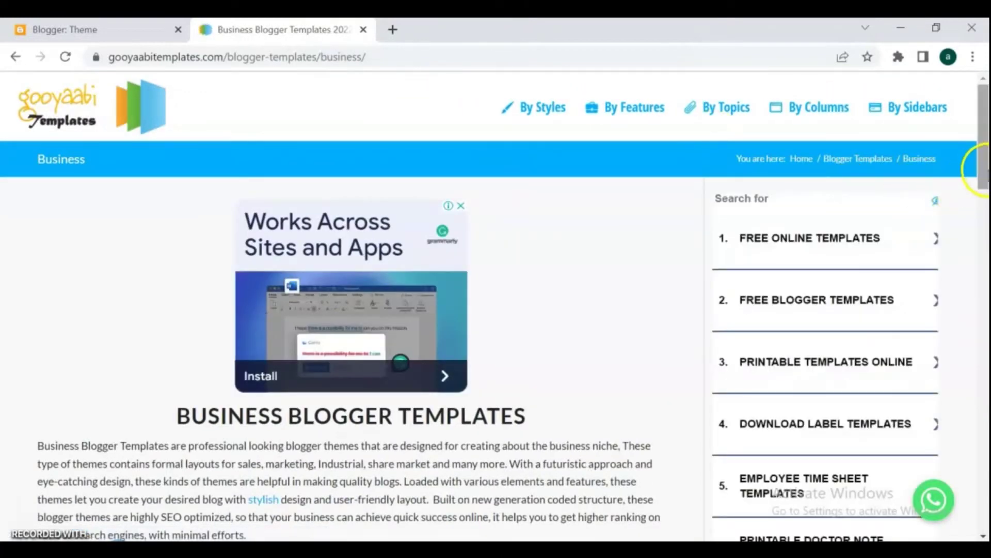
left_click_drag(984, 169, 984, 455)
left_click(139, 443)
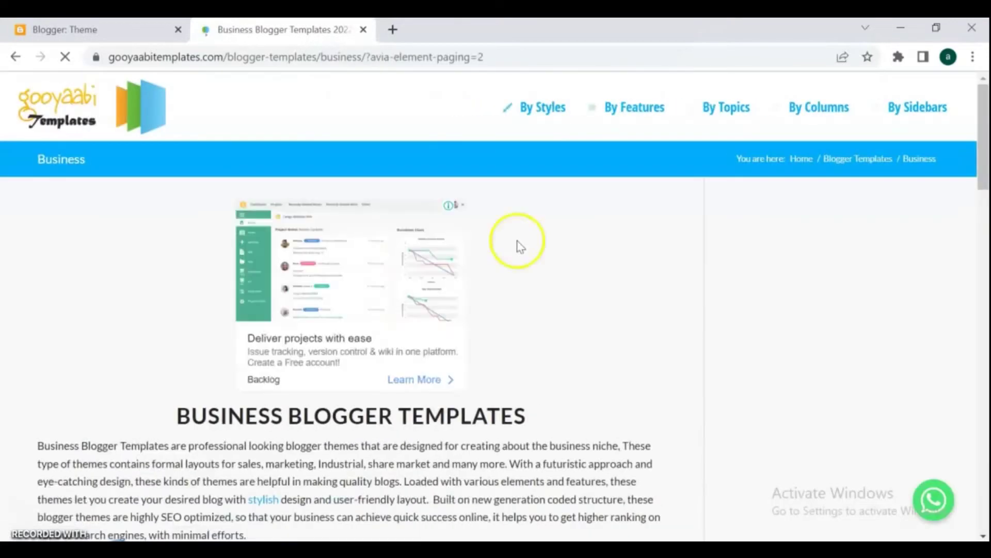
left_click_drag(984, 160, 971, 423)
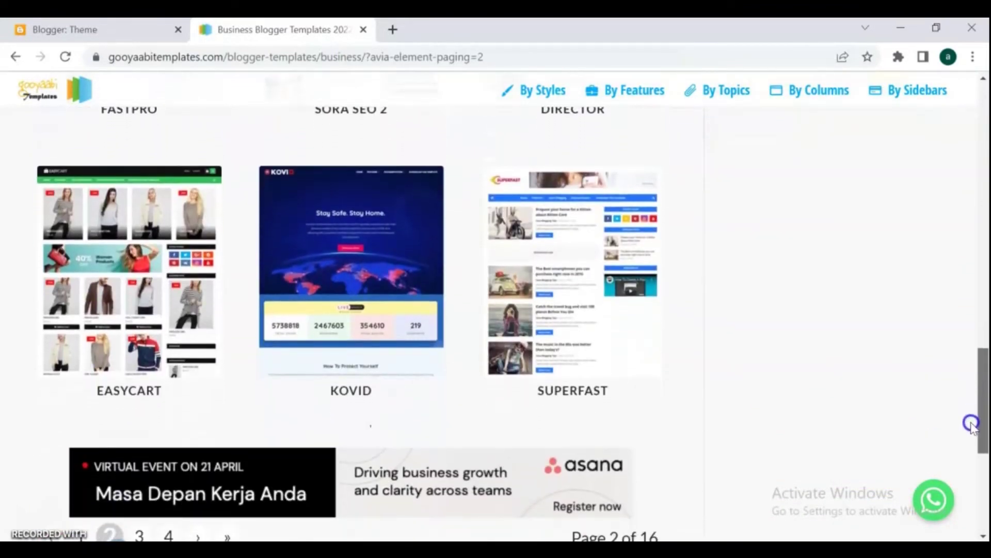
left_click(532, 347)
Open the SuperFast live demo in a new tab and toggle its nav bar share icon
left_click_drag(984, 99, 981, 197)
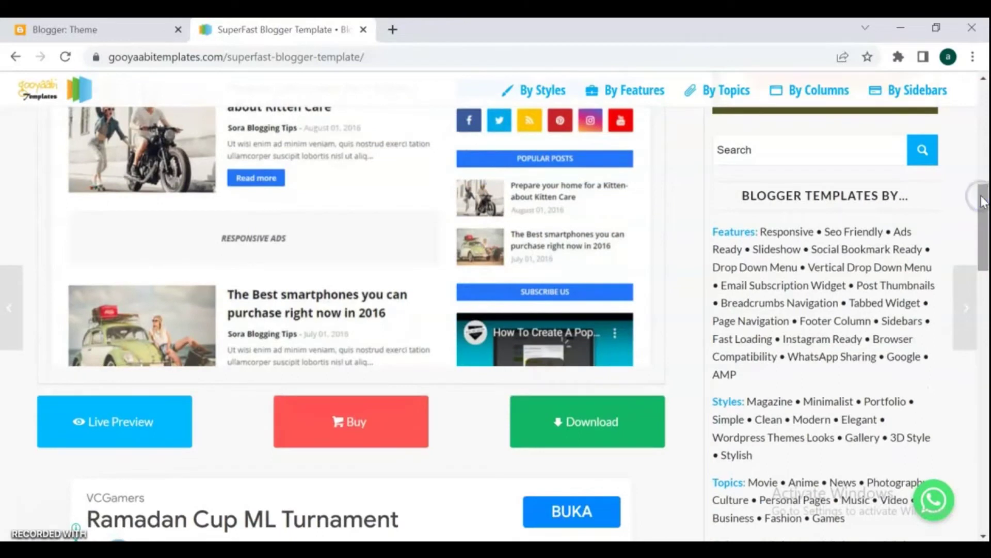
left_click(111, 424)
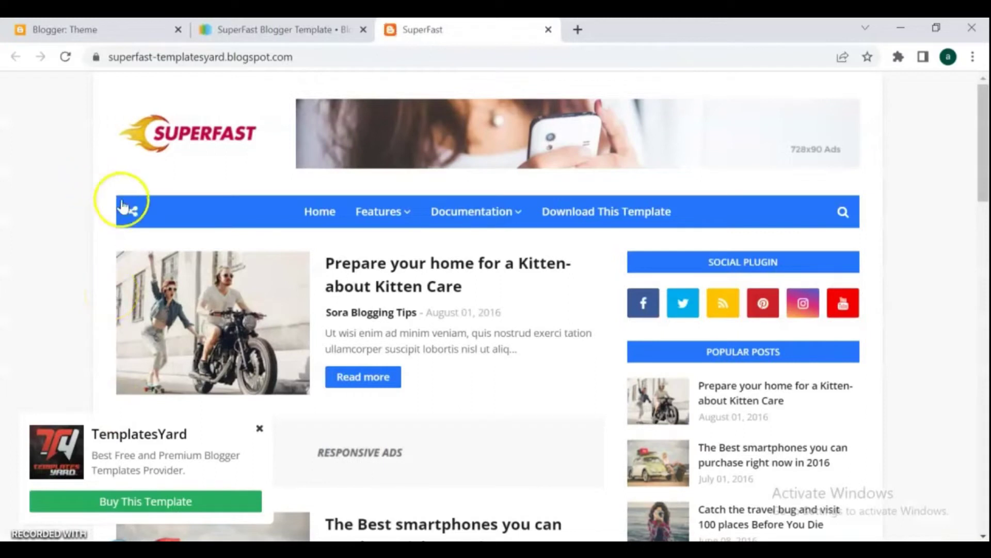
left_click(133, 212)
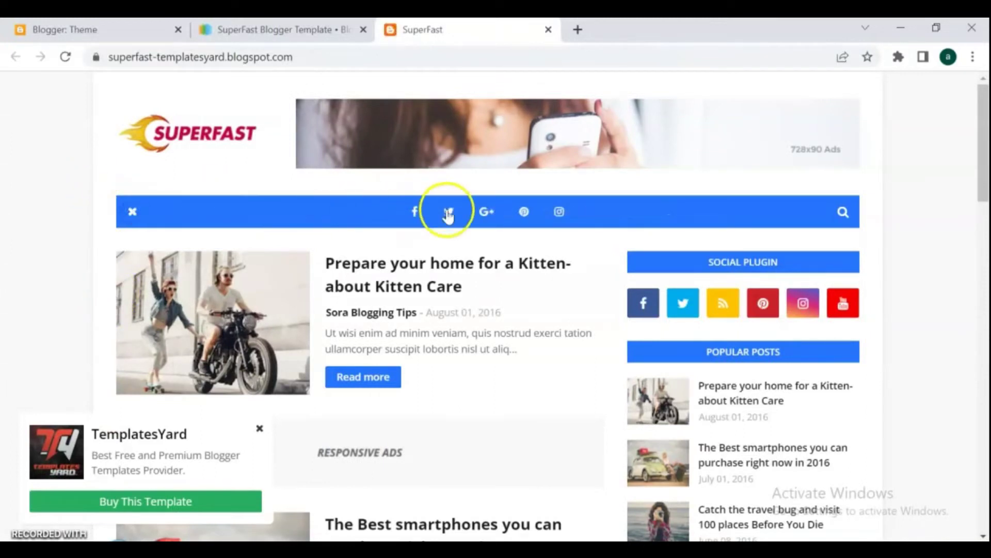
left_click(133, 212)
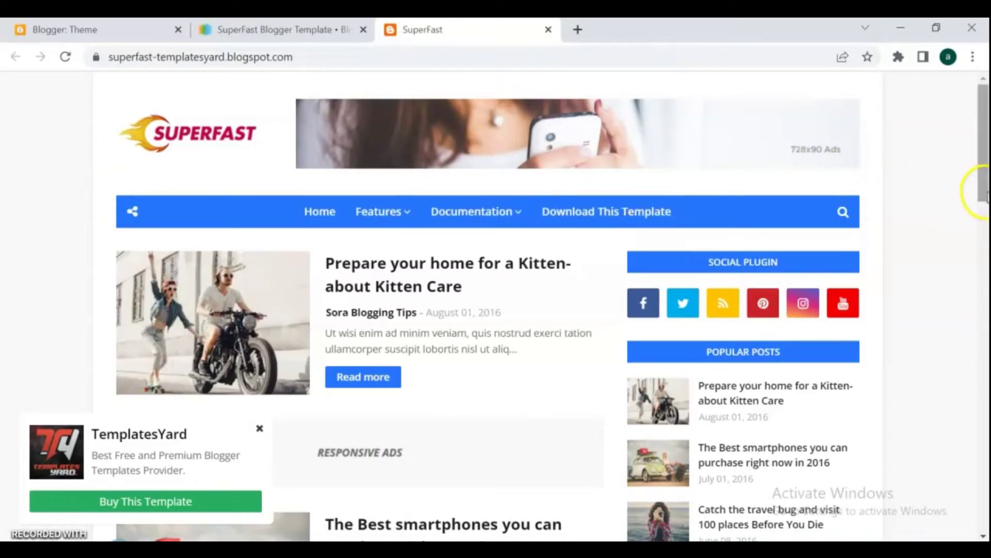
View the demo's Contact Us page, then return to the SuperFast template tab
left_click_drag(982, 194, 985, 534)
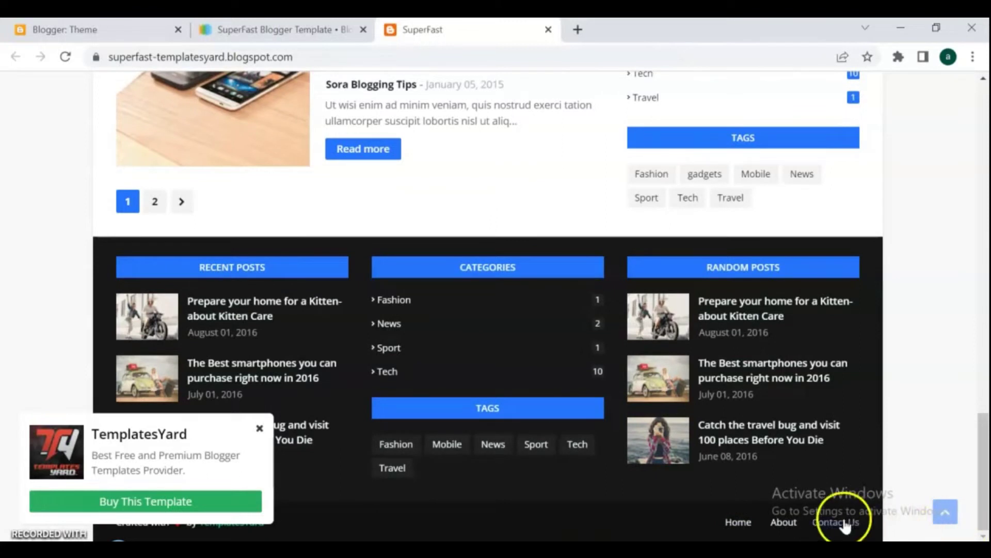
left_click(825, 524)
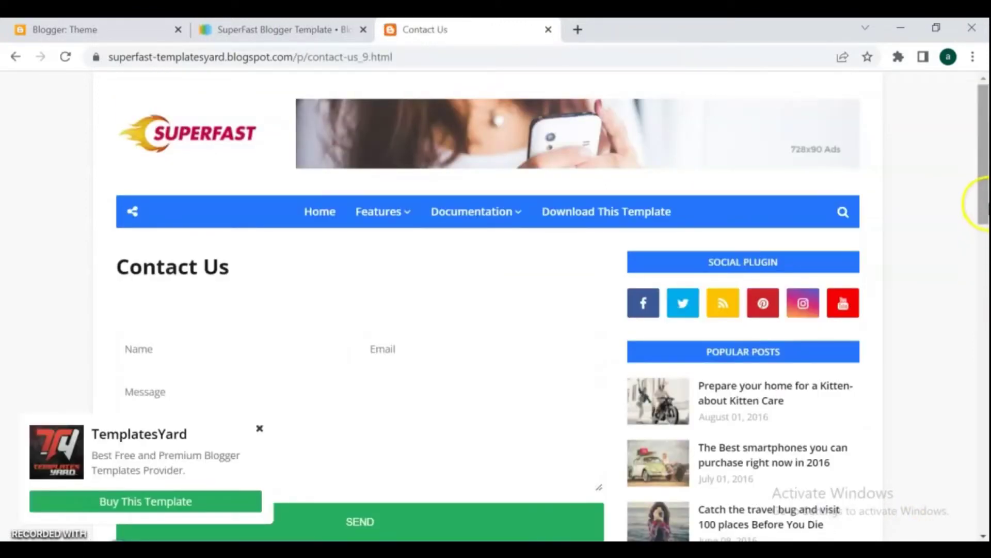
left_click_drag(984, 202, 892, 30)
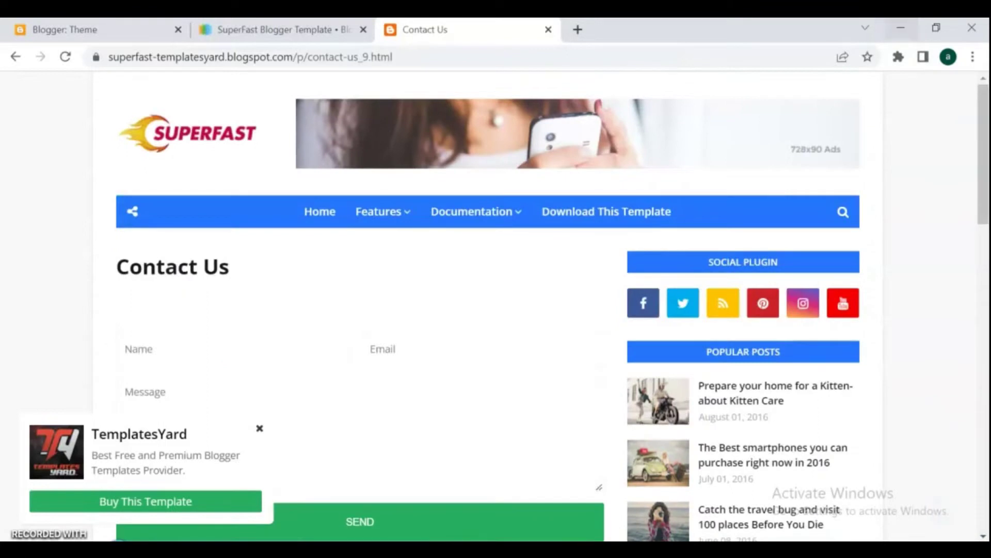
key("ctrl+shift+Tab")
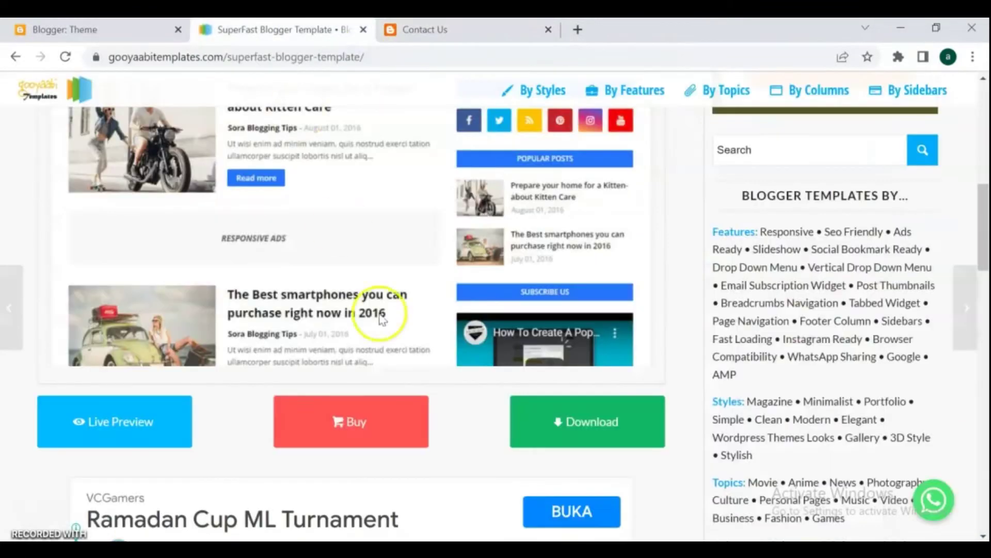
Download SuperFast-Free-Version-2.0.zip and show it in its folder
left_click(575, 424)
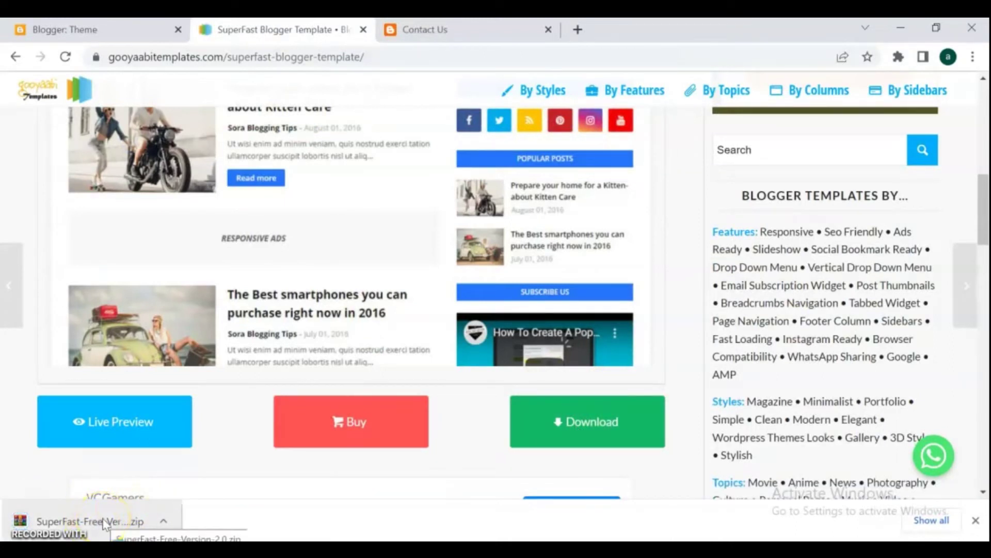
right_click(104, 521)
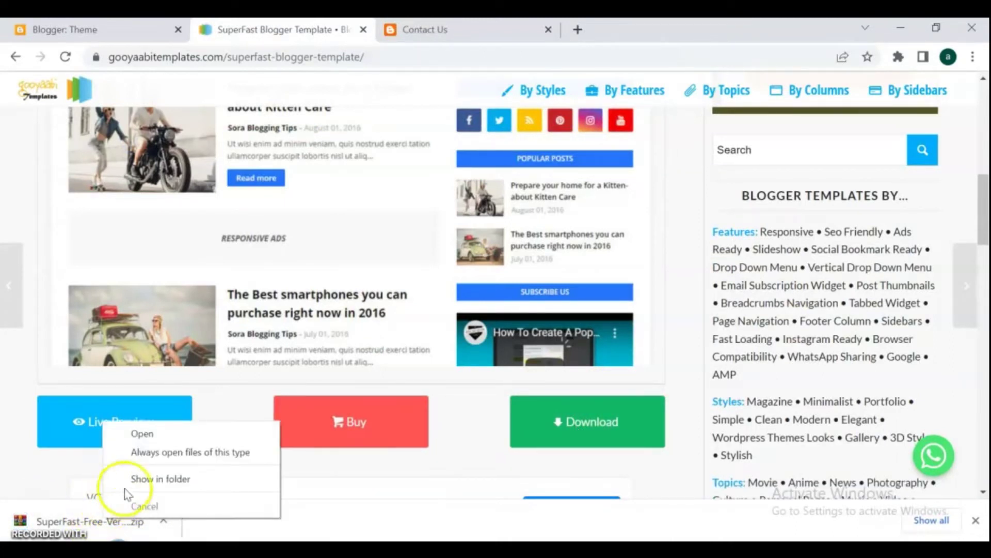
left_click(136, 483)
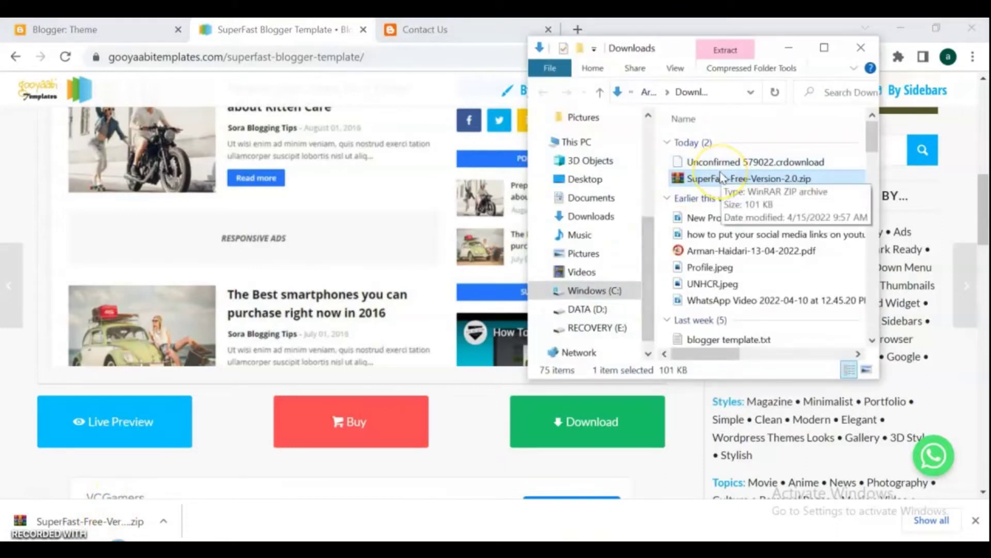
Cancel the same-name move and open SuperFast-Free-Version-2.0.zip from Downloads in WinRAR
left_click_drag(721, 177, 616, 217)
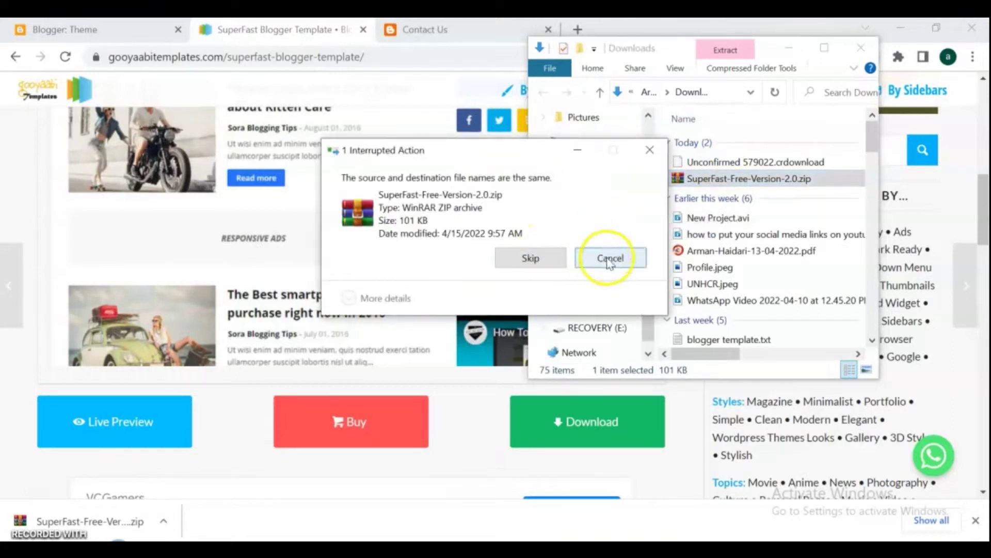
left_click(609, 258)
left_click(594, 219)
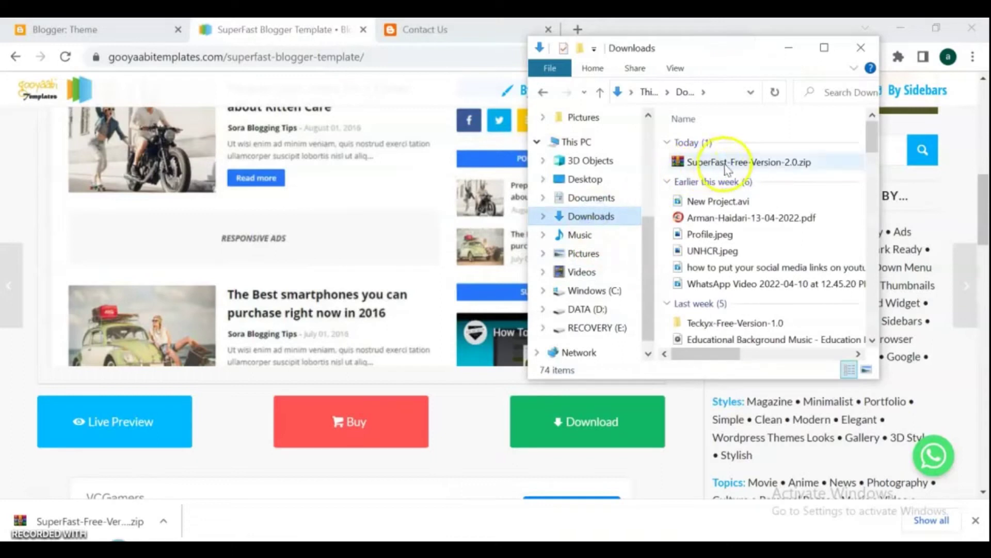
double_click(726, 163)
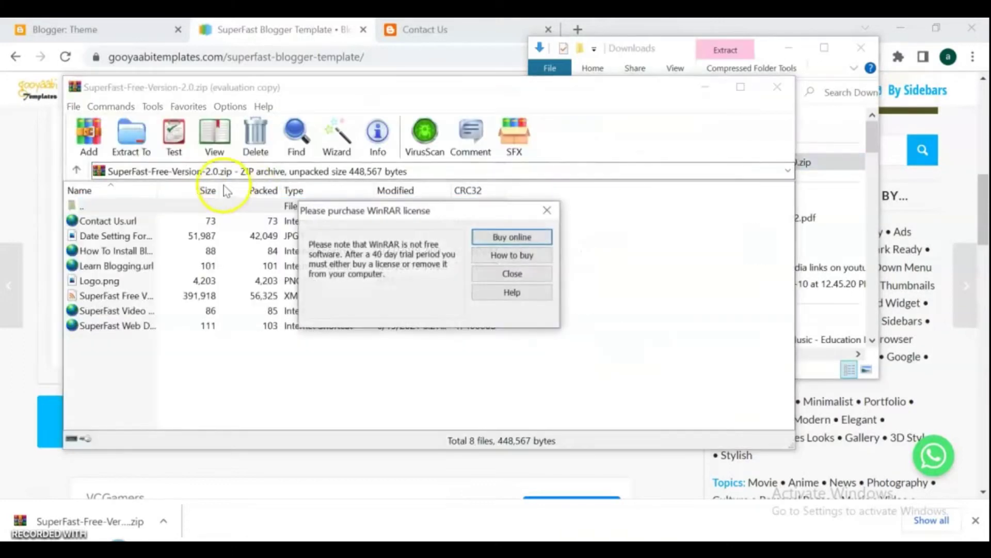
Extract the archive to Downloads\SuperFast-Free-Version-2.0 and minimize WinRAR
left_click(547, 211)
left_click(136, 138)
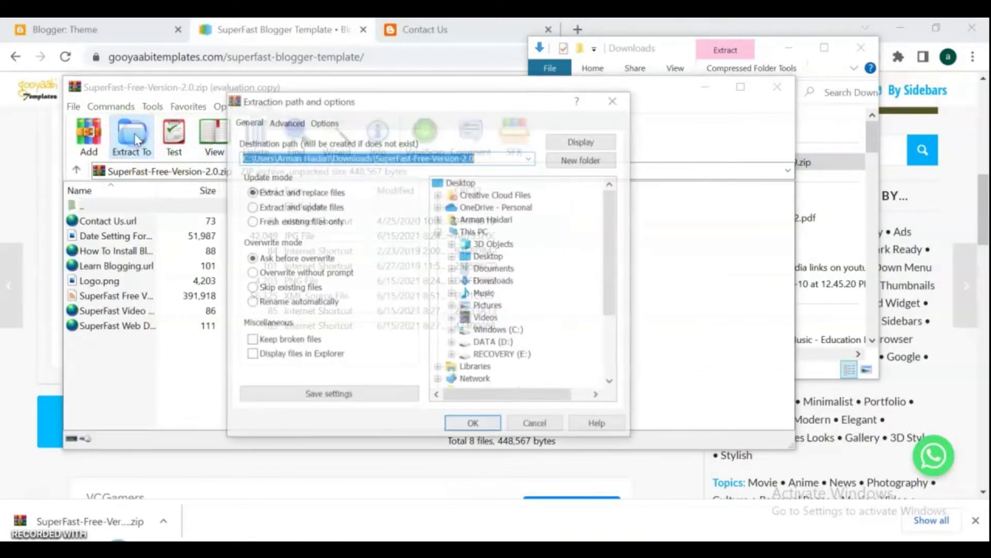
left_click(473, 425)
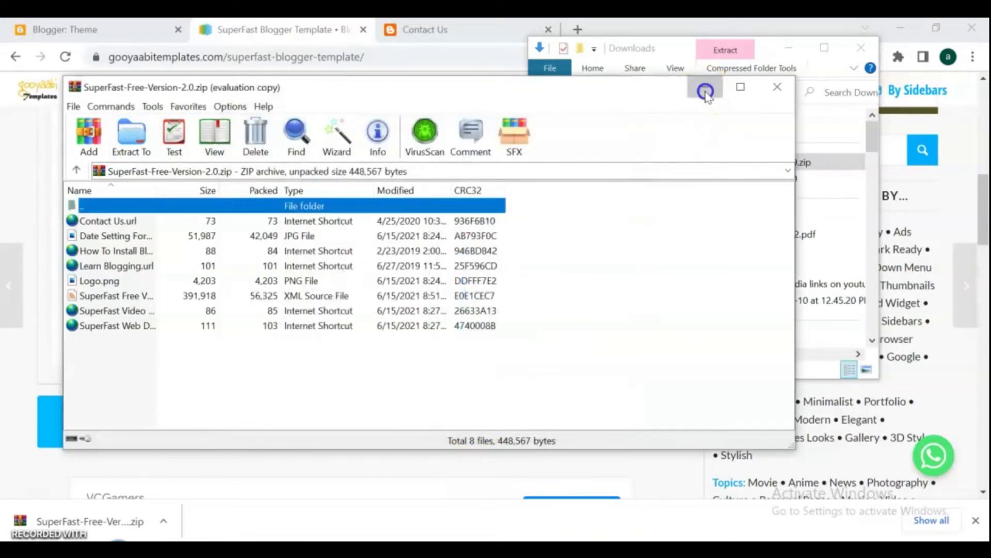
left_click(705, 93)
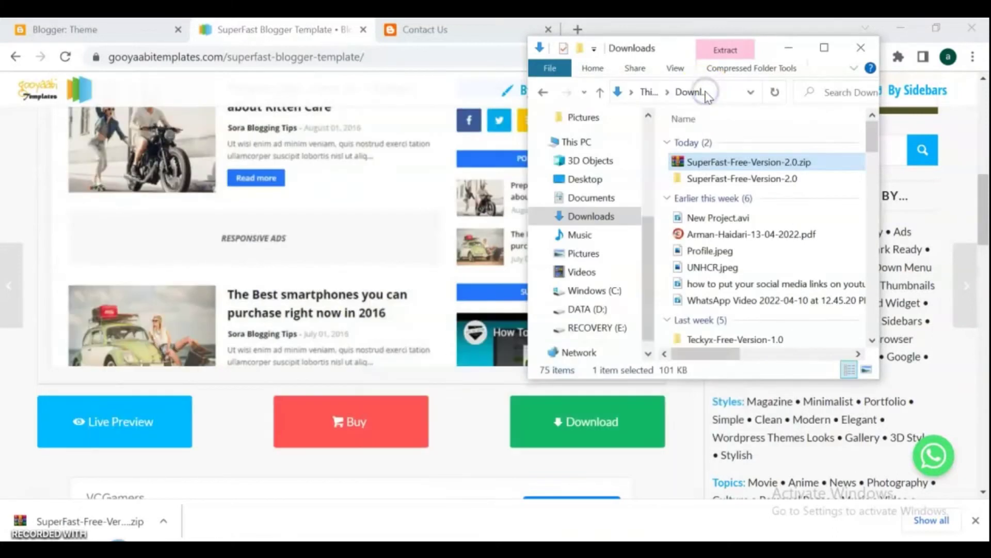
Check the extracted folder holds SuperFast Free Version 2.0.xml, then go back to Blogger's Theme tab
double_click(713, 180)
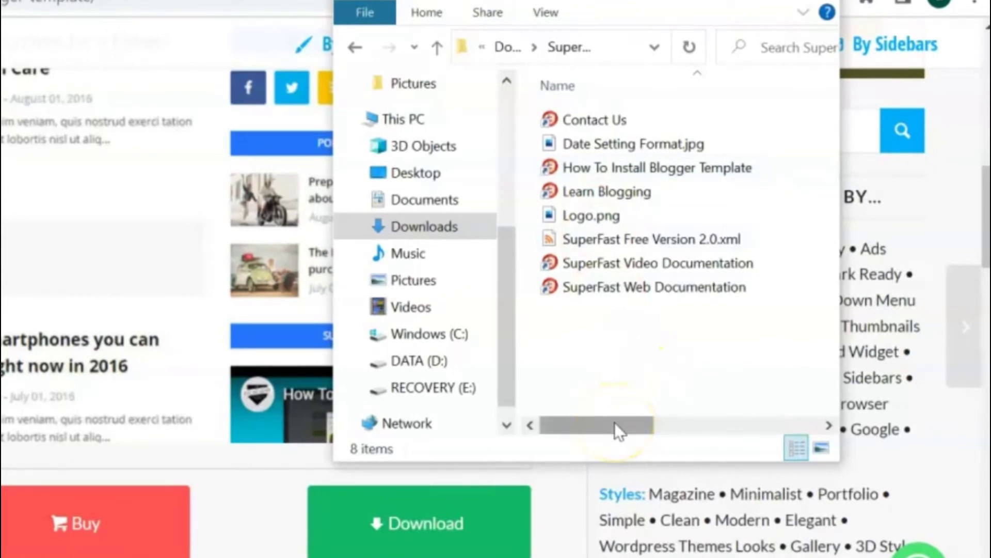
left_click_drag(615, 423, 619, 424)
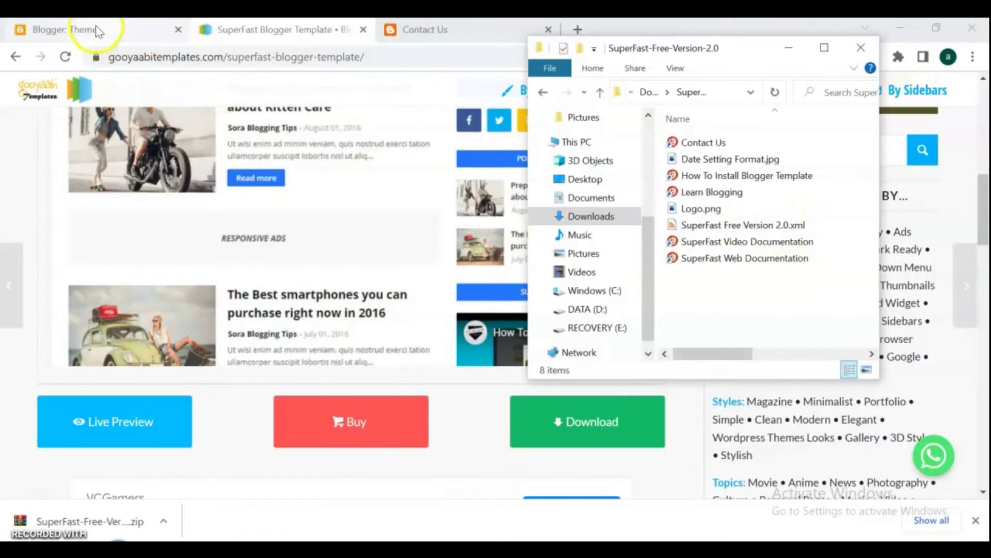
left_click(95, 27)
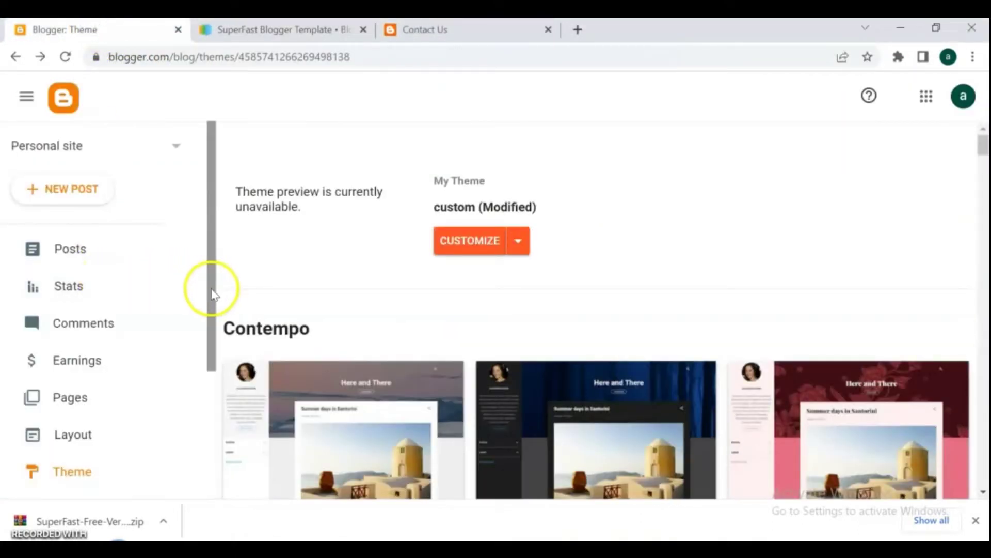
Restore the theme from the Customize menu by uploading SuperFast Free Version 2.0.xml
left_click_drag(212, 293, 206, 347)
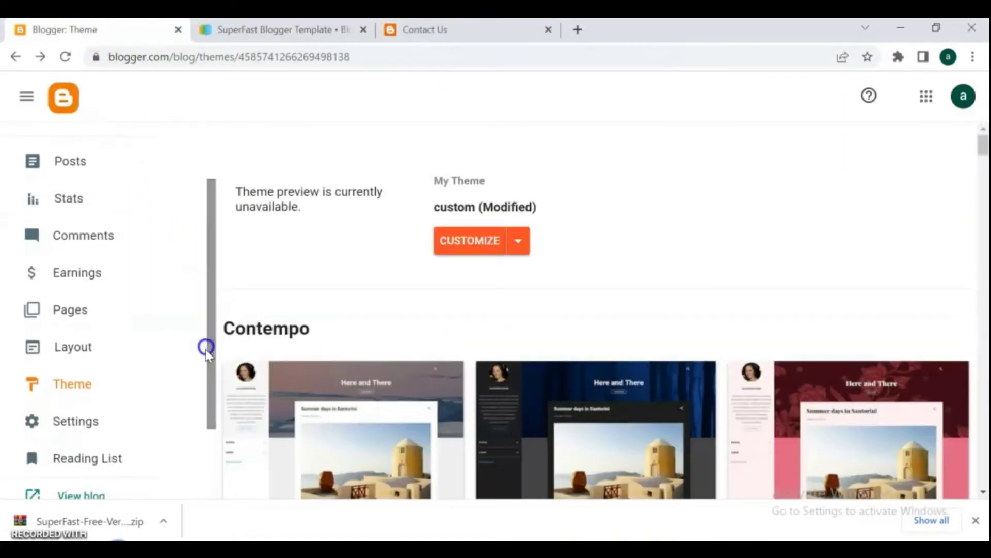
scroll(80, 385, "up", 2)
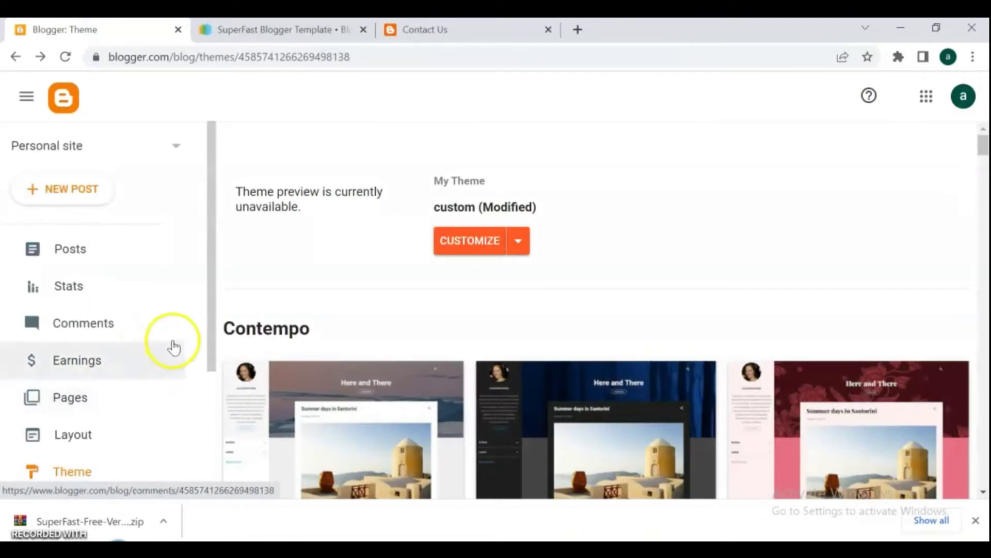
left_click(519, 243)
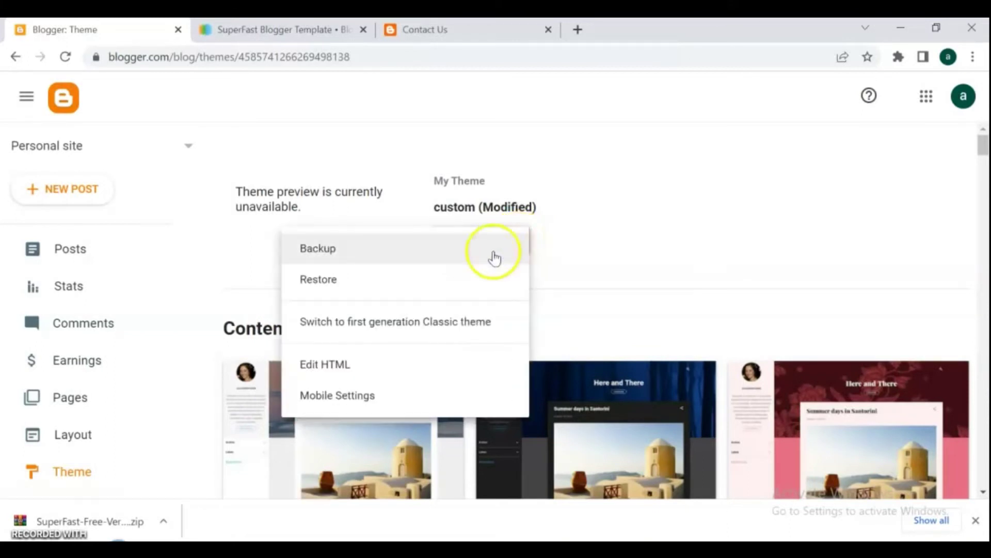
left_click(339, 281)
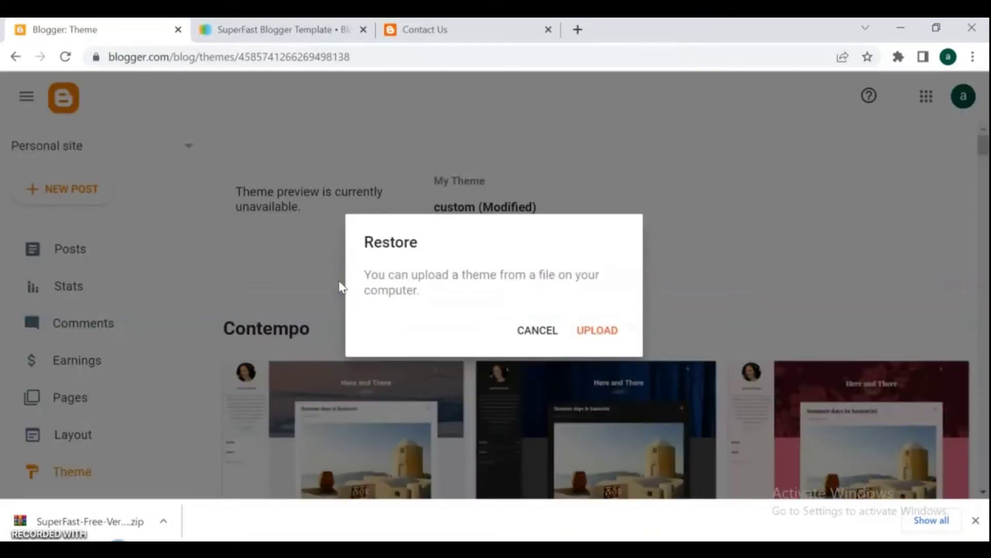
left_click(582, 335)
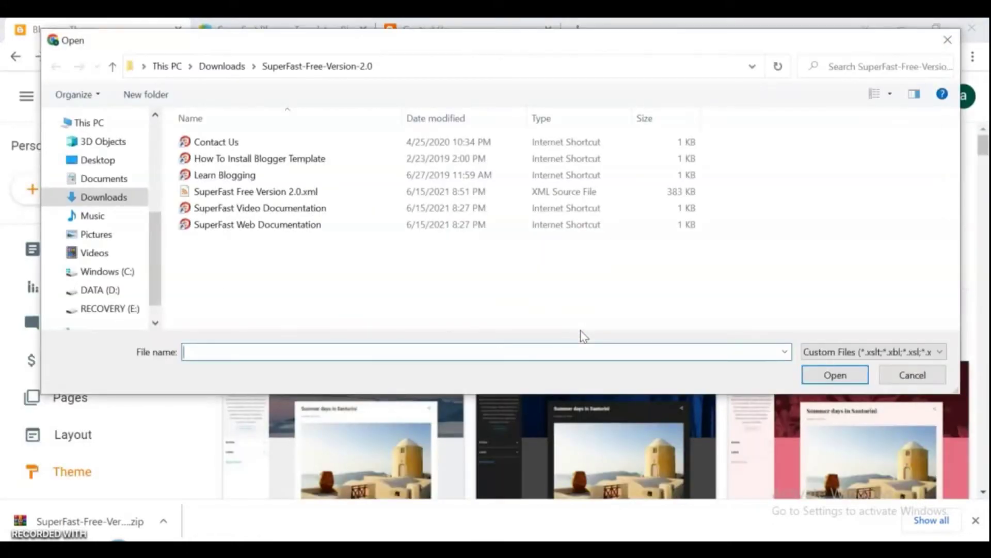
left_click(219, 193)
left_click(831, 375)
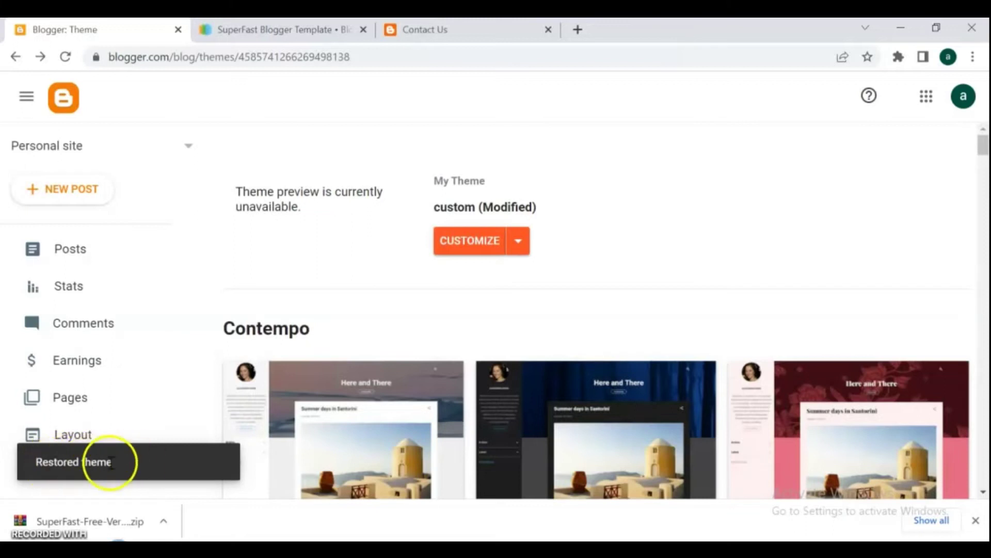
View the blog in a new tab, toggle its nav bar, scroll to the footer and back to top
left_click_drag(211, 337, 197, 454)
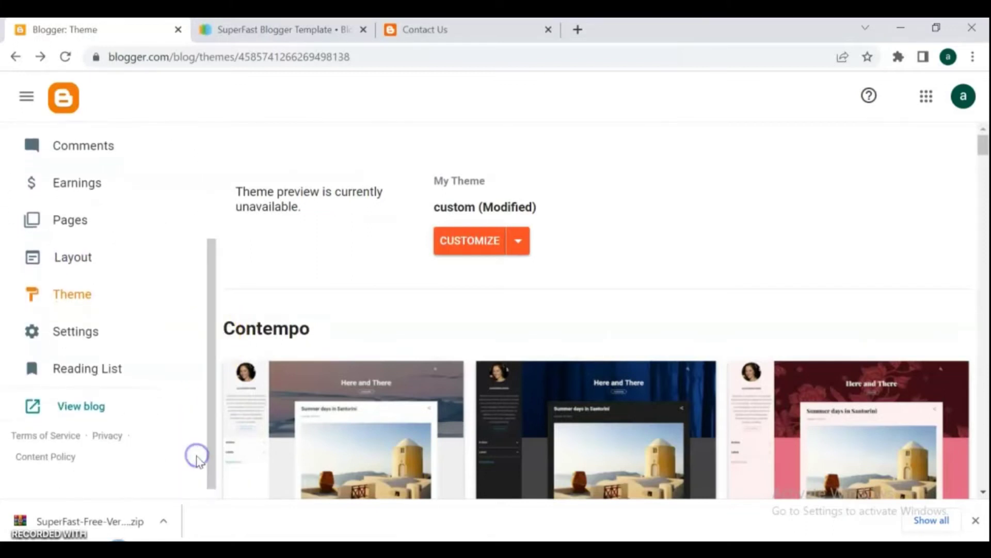
left_click(76, 408)
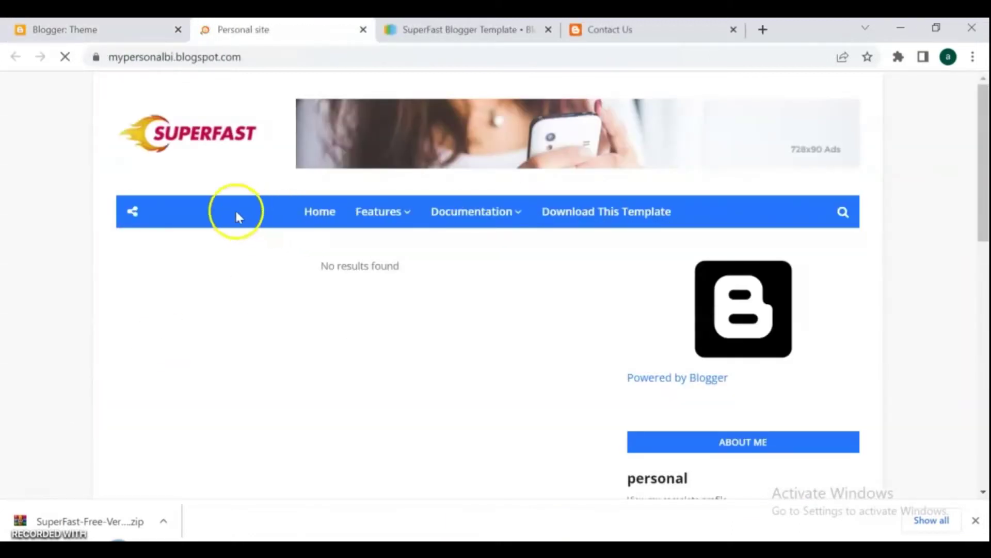
left_click(132, 213)
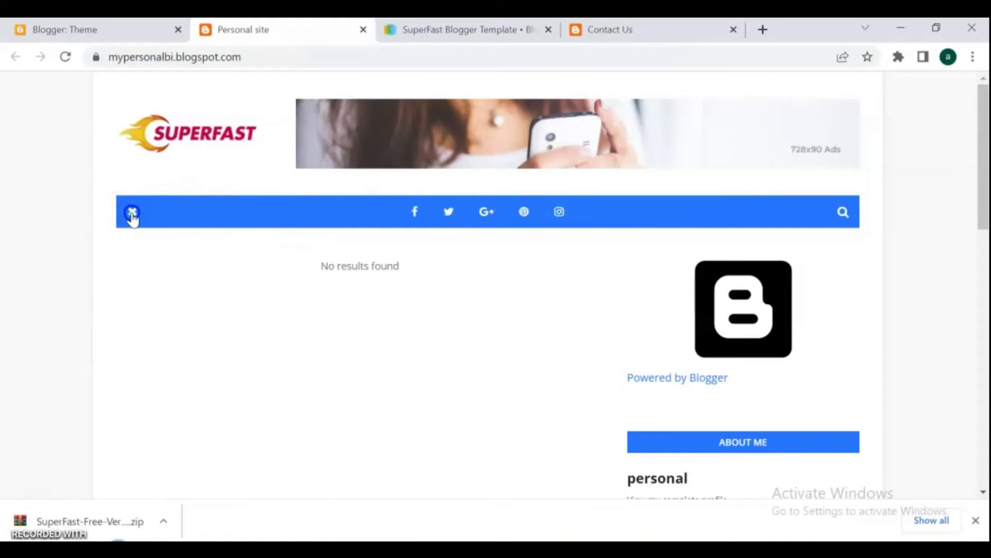
left_click(132, 212)
left_click_drag(982, 191, 980, 451)
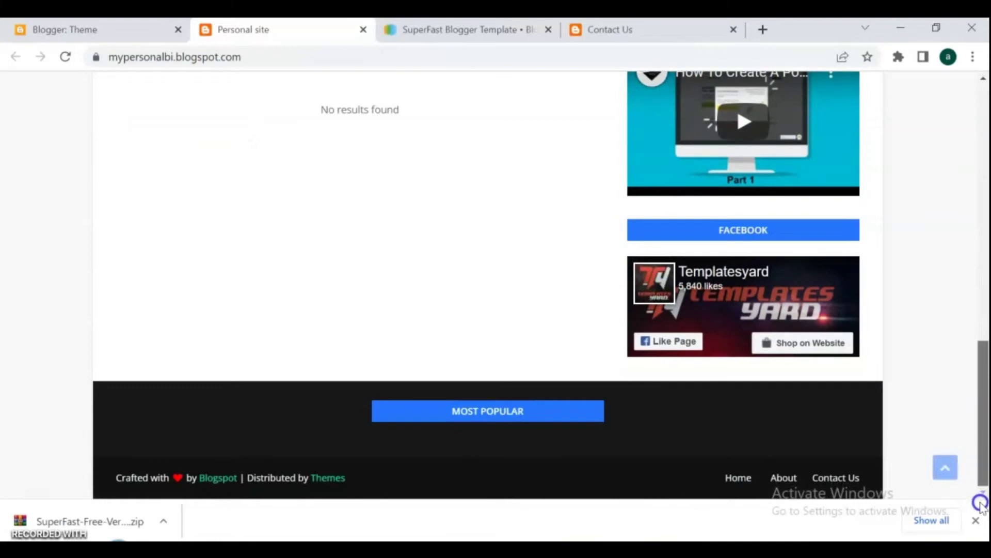
left_click(945, 467)
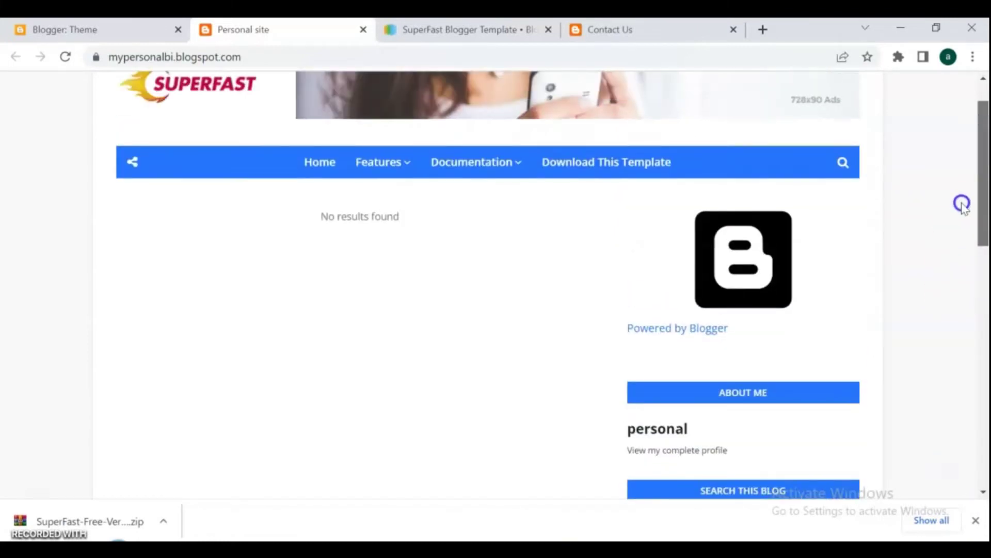
Open the Theme's Edit HTML editor showing the Superfast 2.0 template source
key("ctrl+shift+Tab")
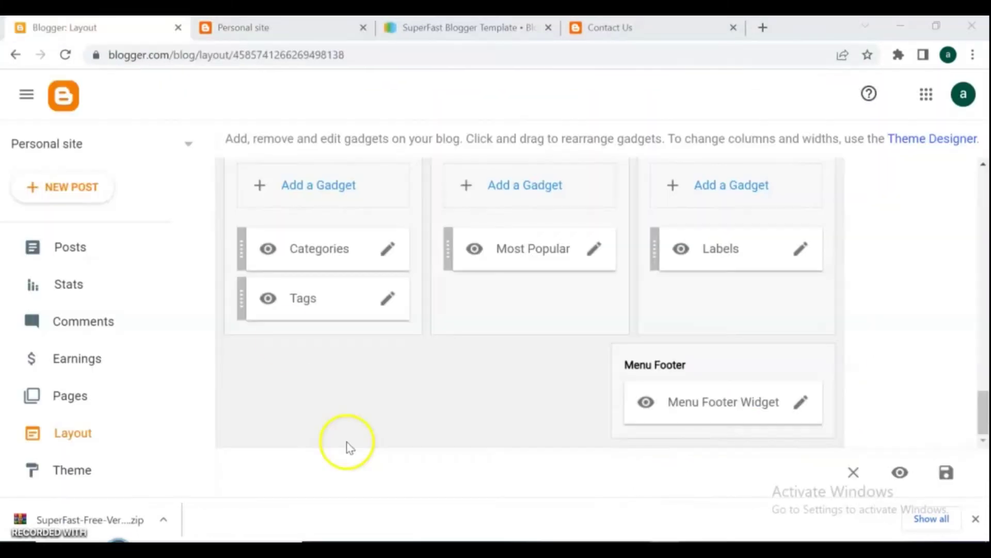
left_click_drag(212, 216, 201, 321)
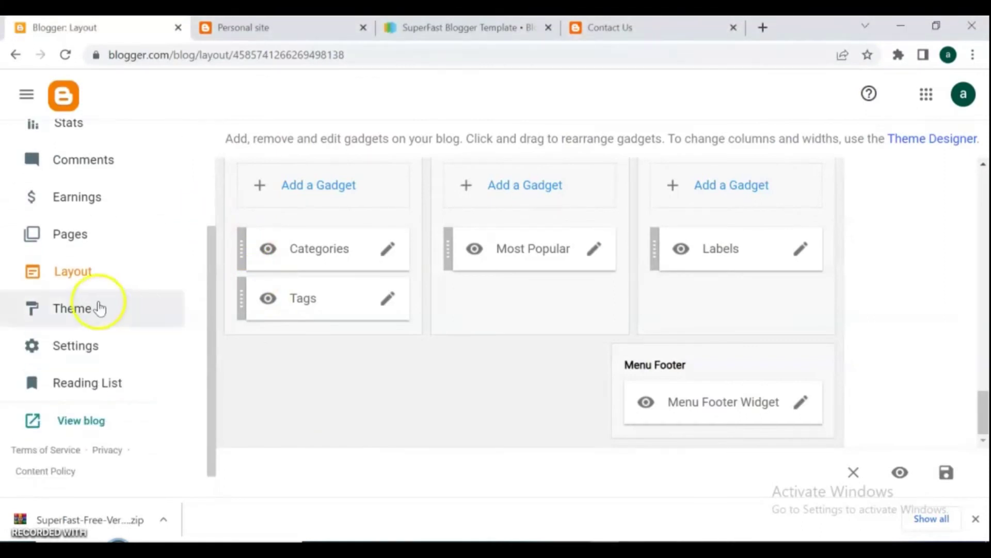
left_click(67, 309)
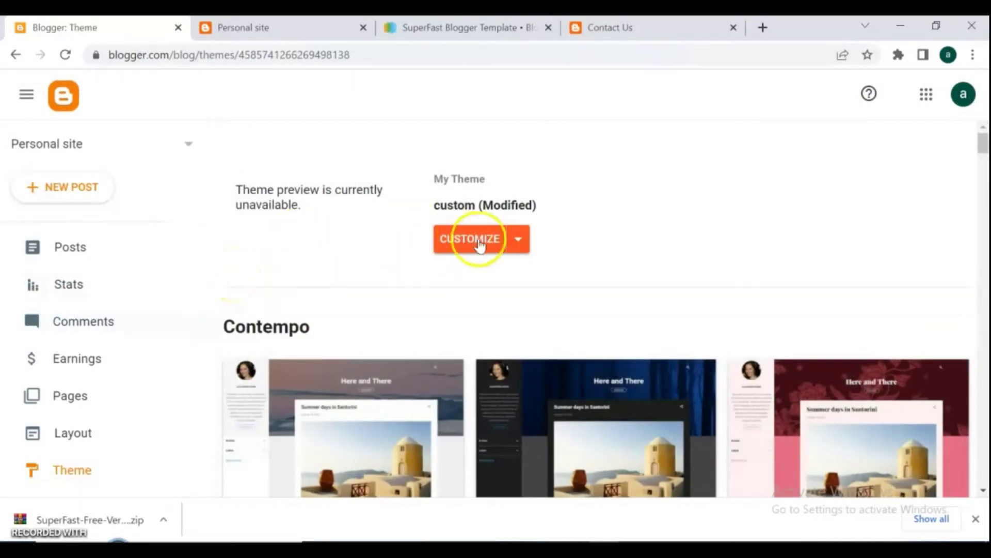
left_click(516, 240)
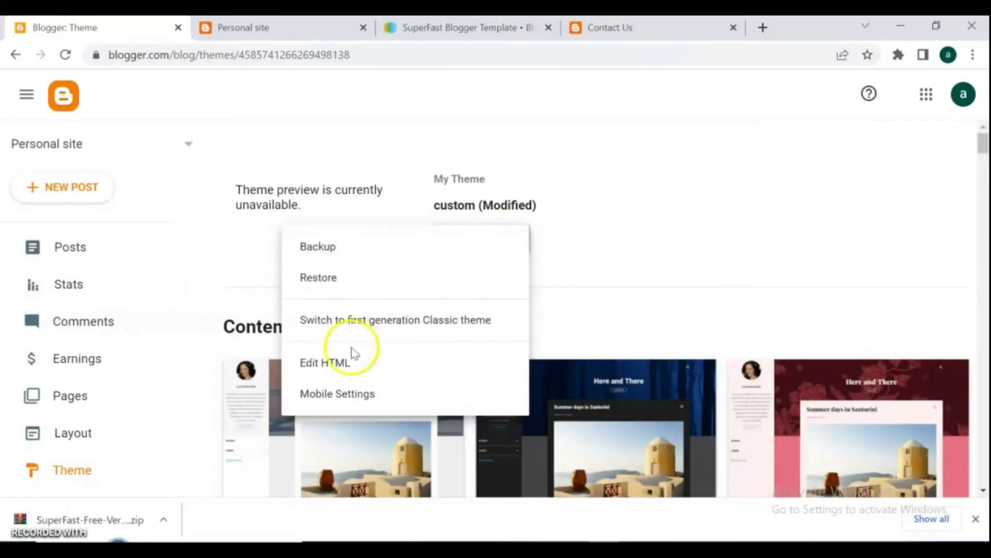
left_click(331, 363)
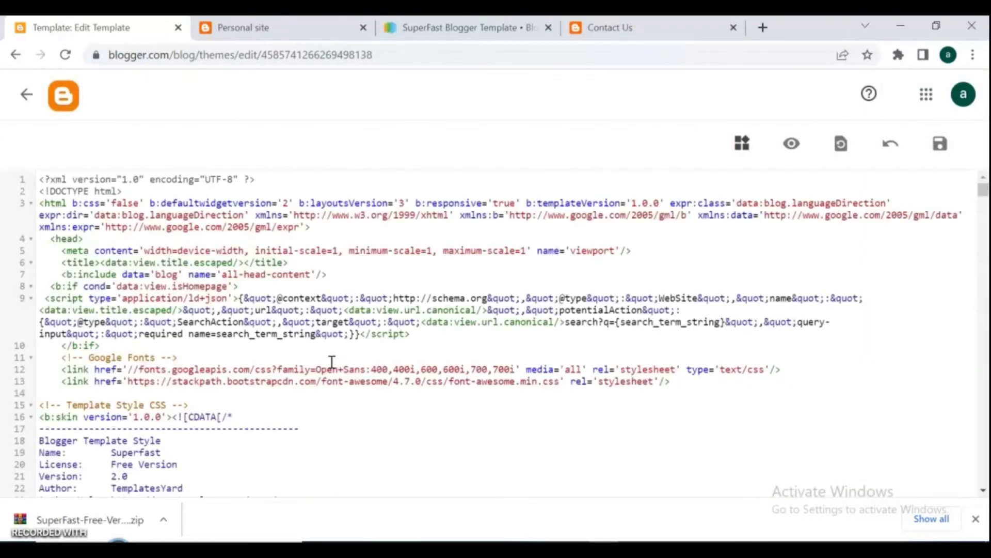
left_click(984, 192)
left_click_drag(984, 194, 975, 176)
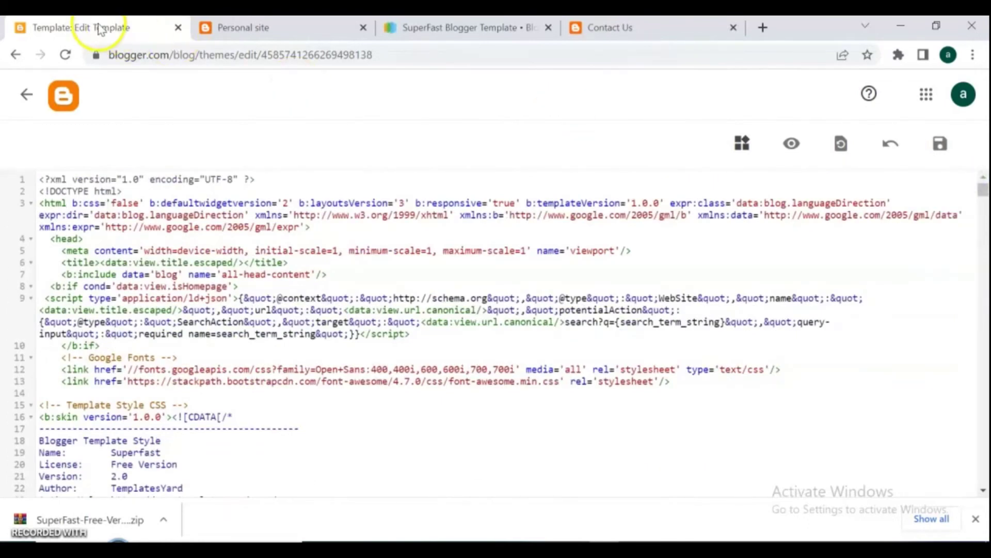
Copy the live blog's footer text 'Crafted with' and start a search in the template code
left_click(263, 28)
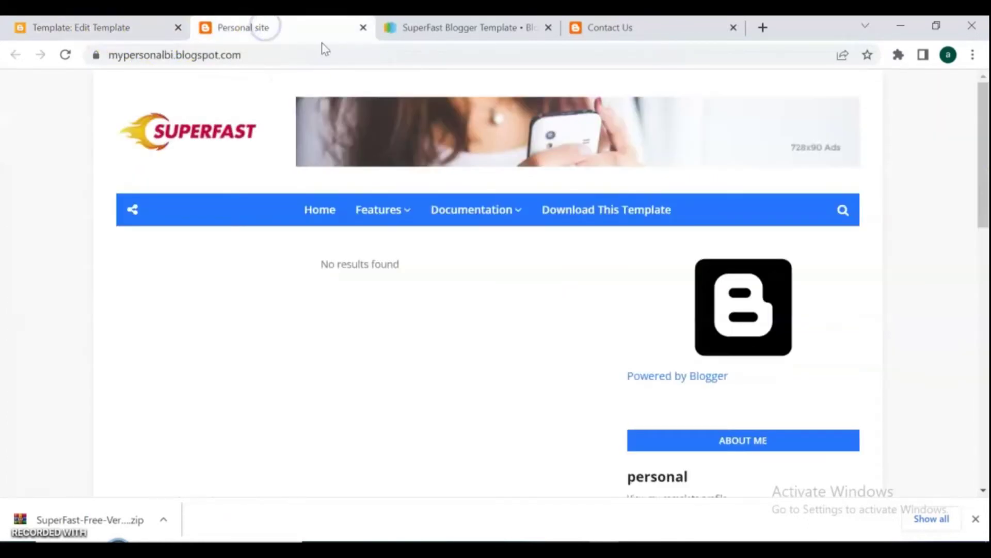
left_click_drag(983, 212, 984, 508)
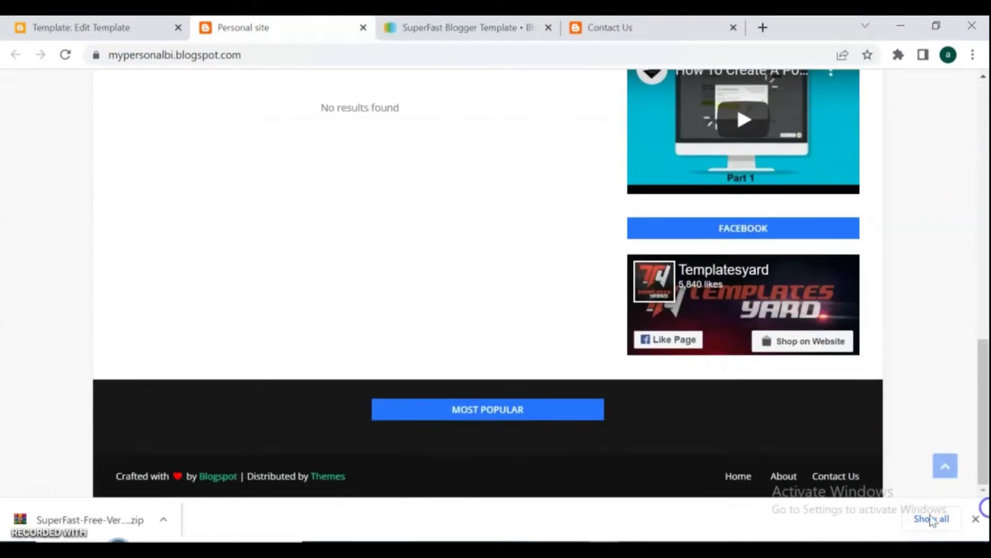
left_click_drag(168, 476, 117, 476)
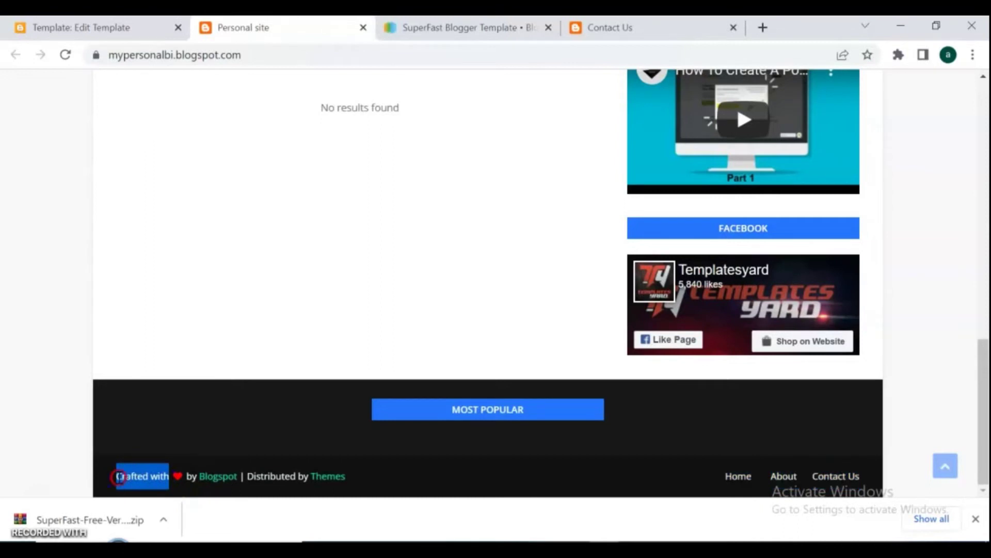
right_click(118, 476)
left_click(147, 381)
left_click(110, 27)
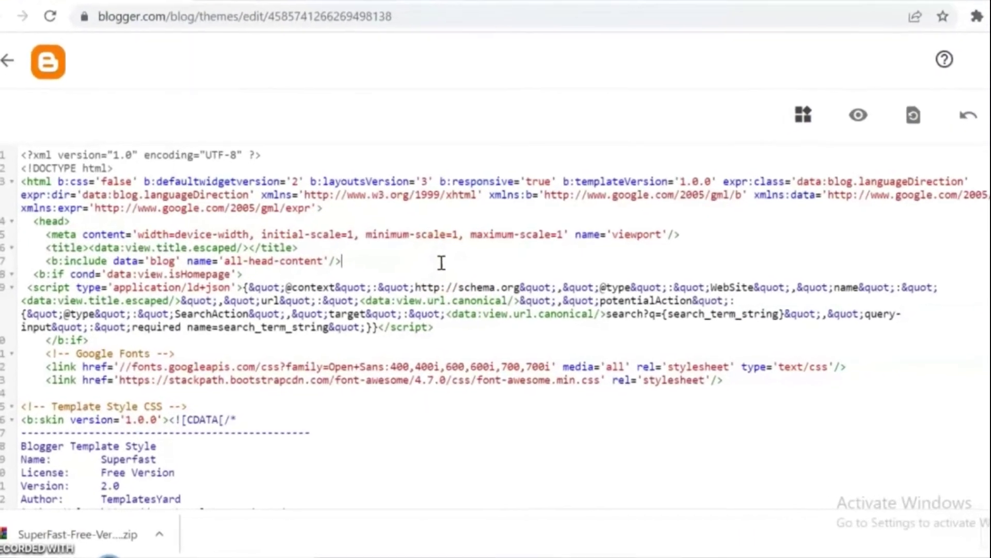
key("ctrl+f")
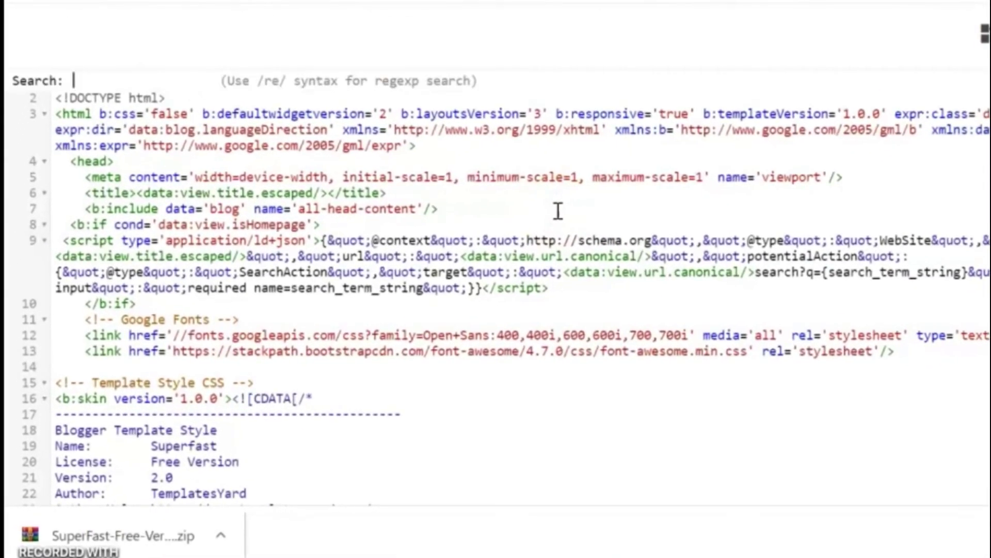